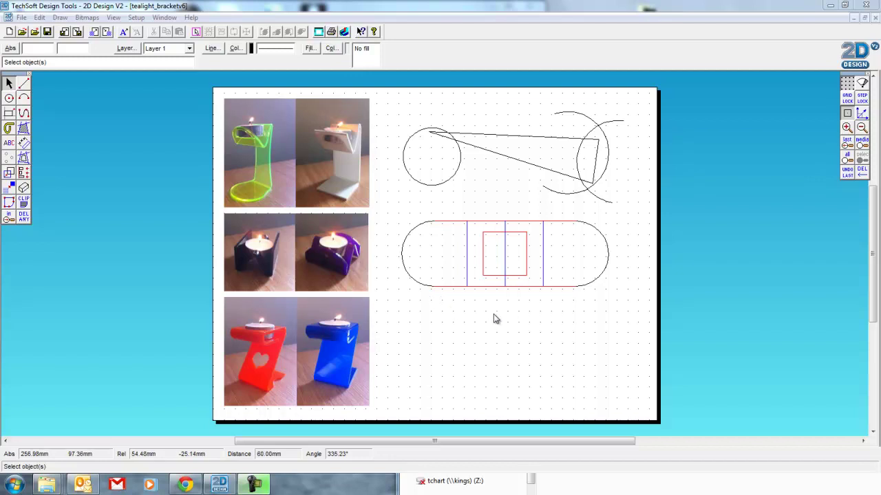
Delete the right-hand part of the large circle and the lower slanted line between their nearest intersections in the upper sketch
click(25, 218)
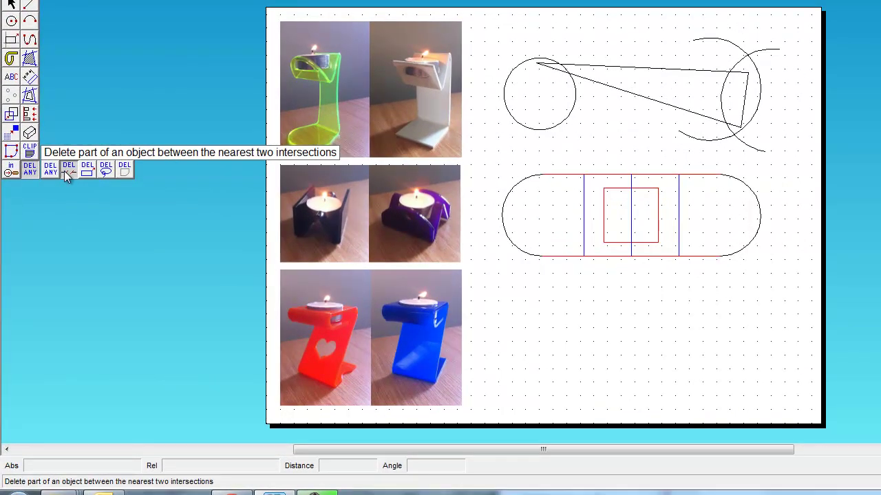
click(66, 171)
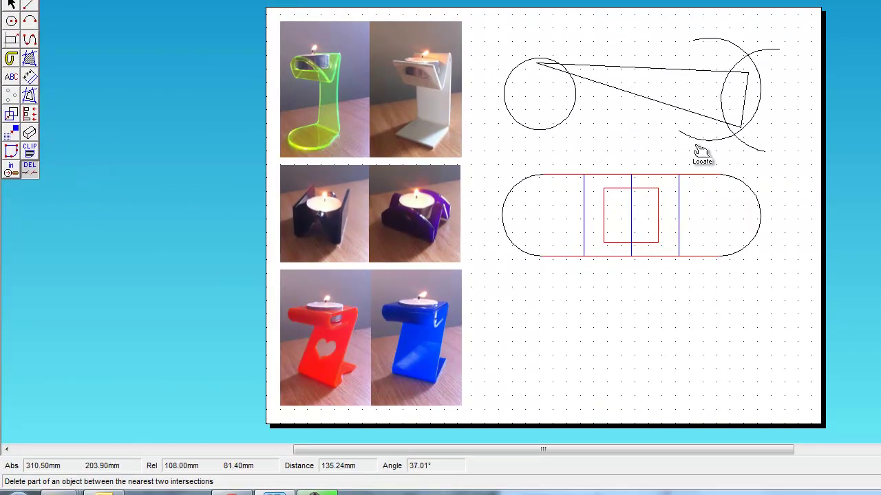
click(758, 114)
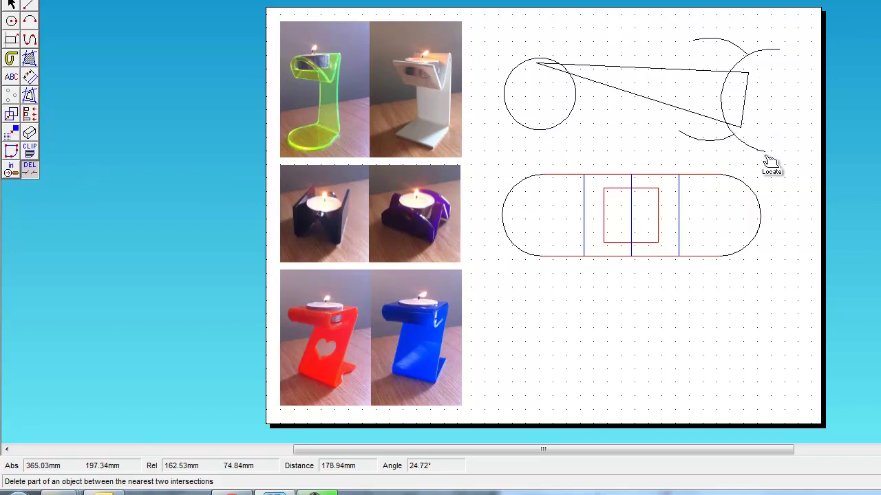
click(628, 95)
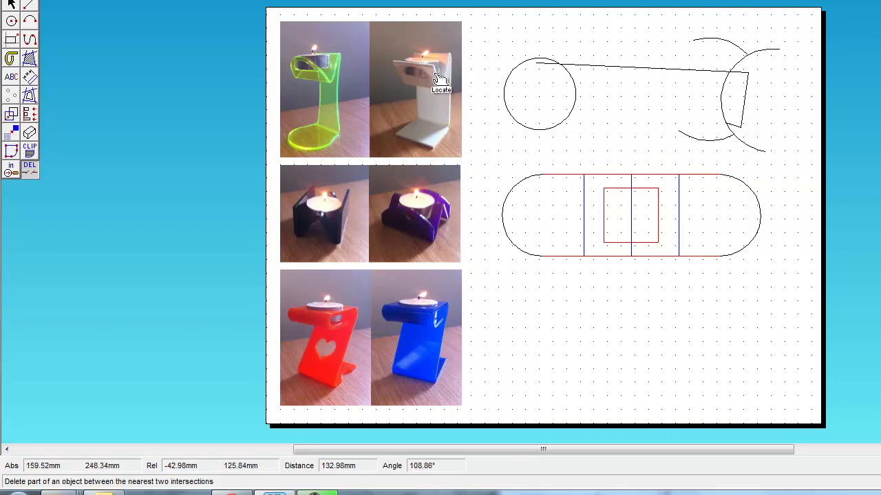
Add the text "MR W" in the Impact font below the rounded bracket outline
click(13, 81)
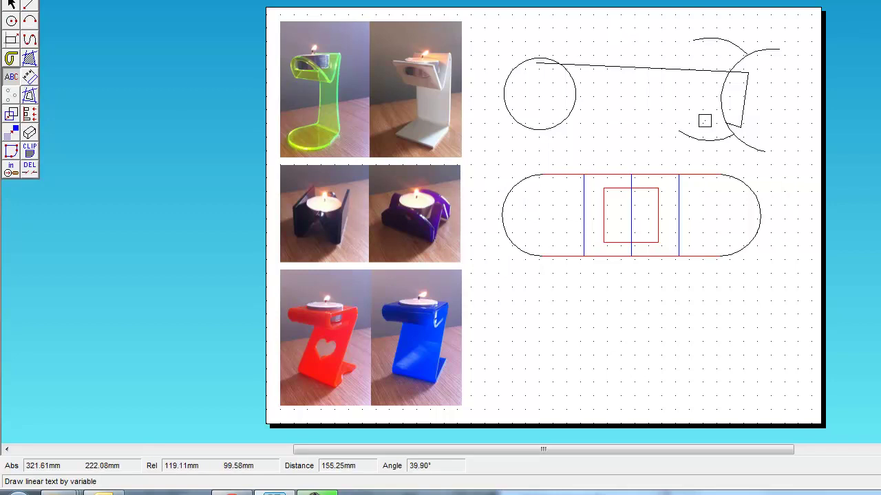
click(626, 298)
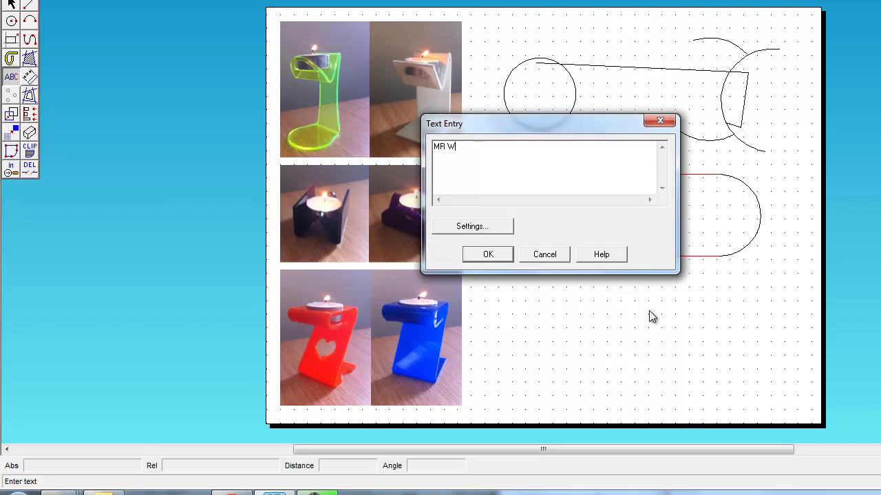
click(499, 234)
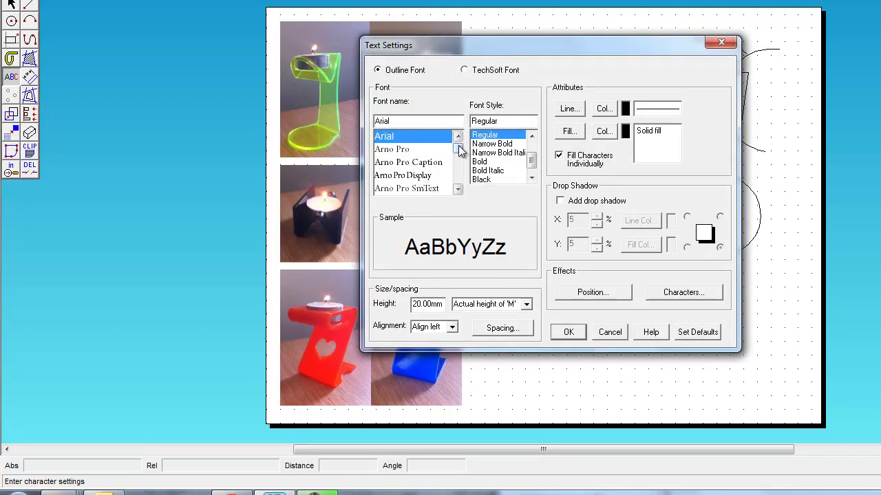
drag(460, 152, 460, 161)
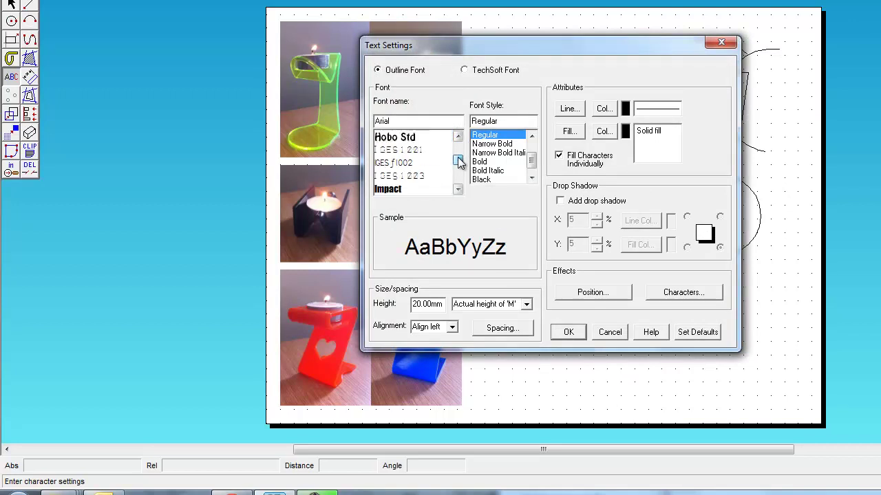
click(398, 190)
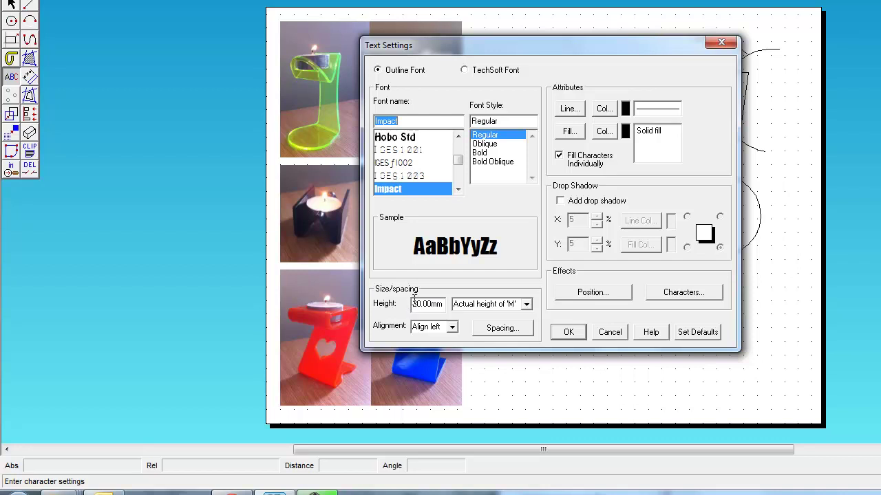
click(568, 333)
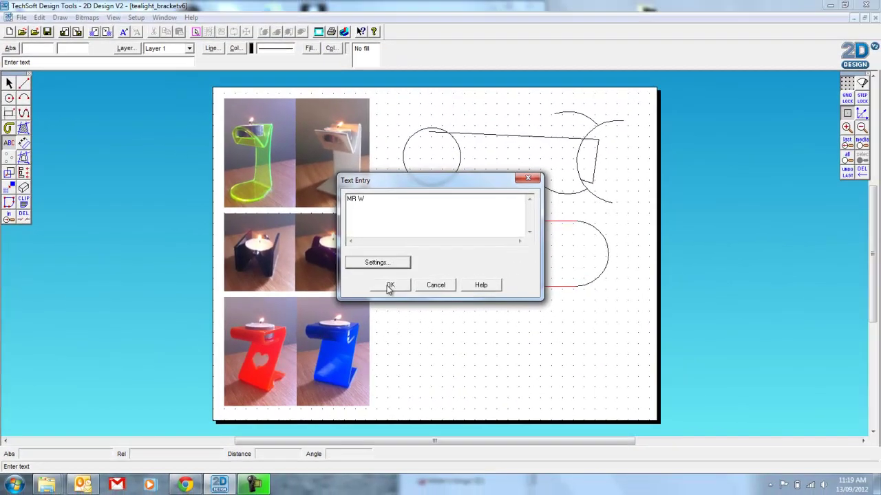
click(404, 280)
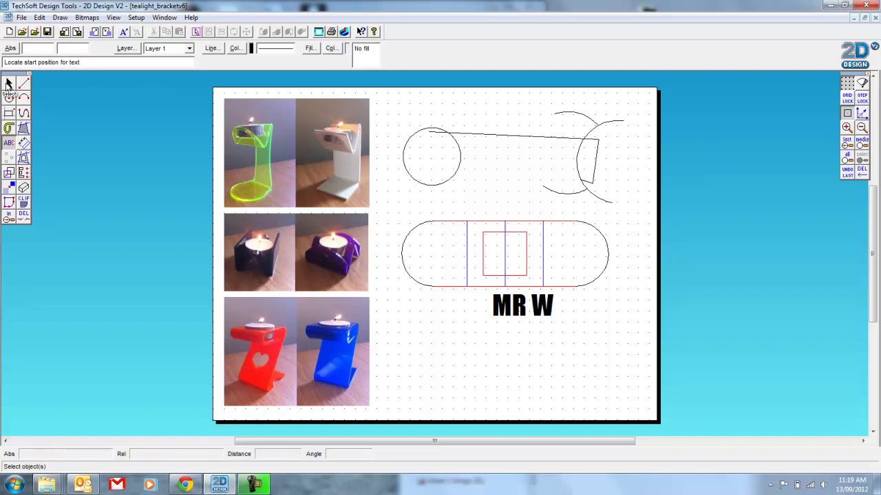
Select the "MR W" text below the bracket and scale it down slightly from its upper-right corner
click(9, 83)
click(521, 309)
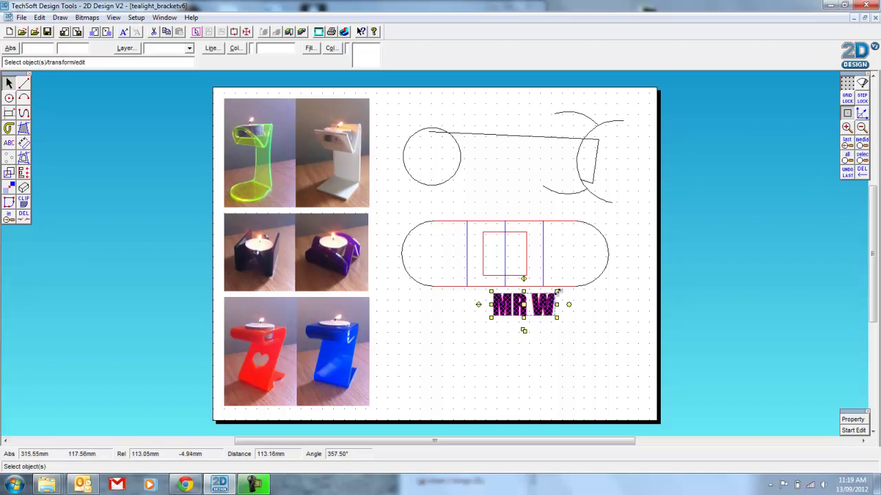
mouse_move(557, 292)
mouse_down()
mouse_move(606, 264)
mouse_move(575, 299)
mouse_move(568, 297)
mouse_move(629, 266)
mouse_move(557, 292)
mouse_move(550, 310)
mouse_move(549, 303)
mouse_up()
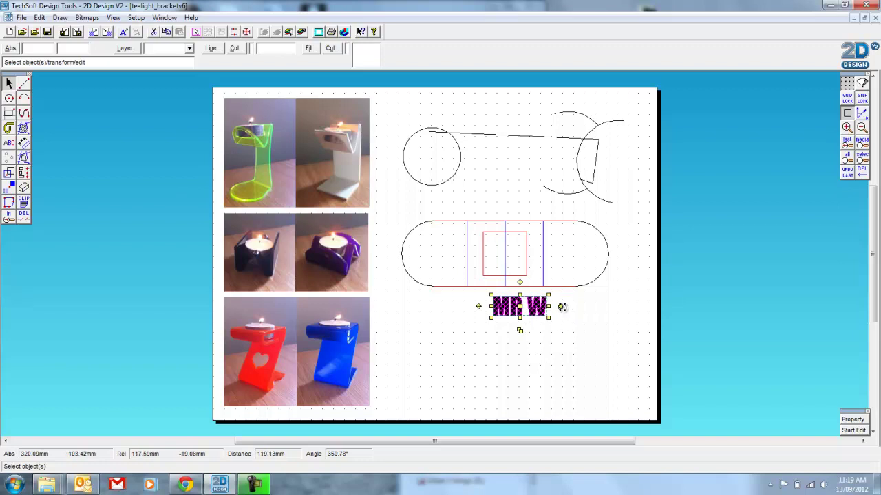
Rotate the "MR W" text 90° clockwise with the angle lock turned on
drag(561, 306, 559, 351)
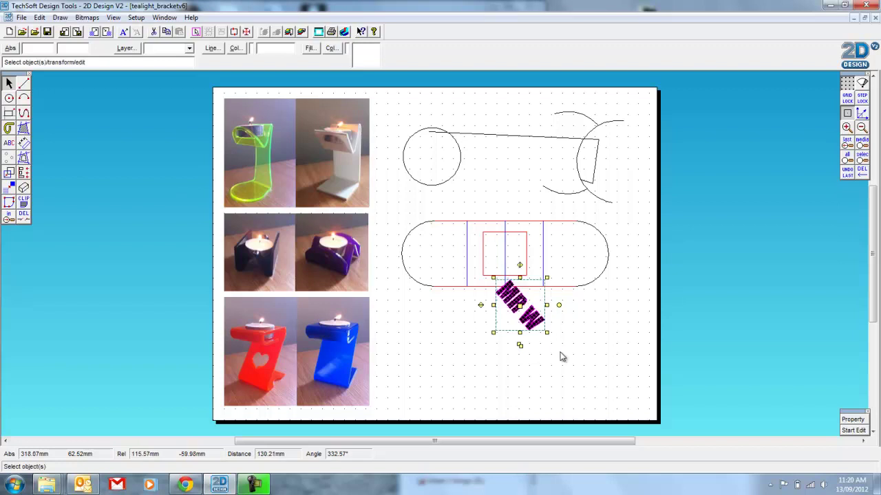
key(ctrl+z)
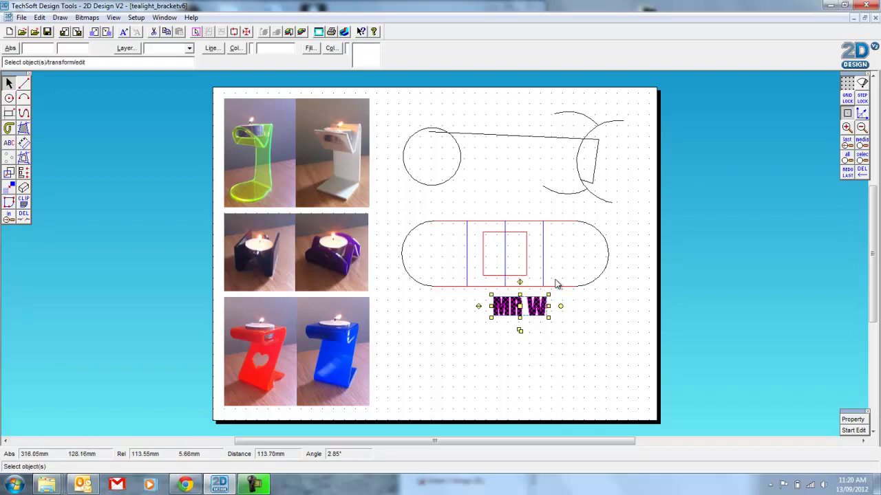
click(862, 115)
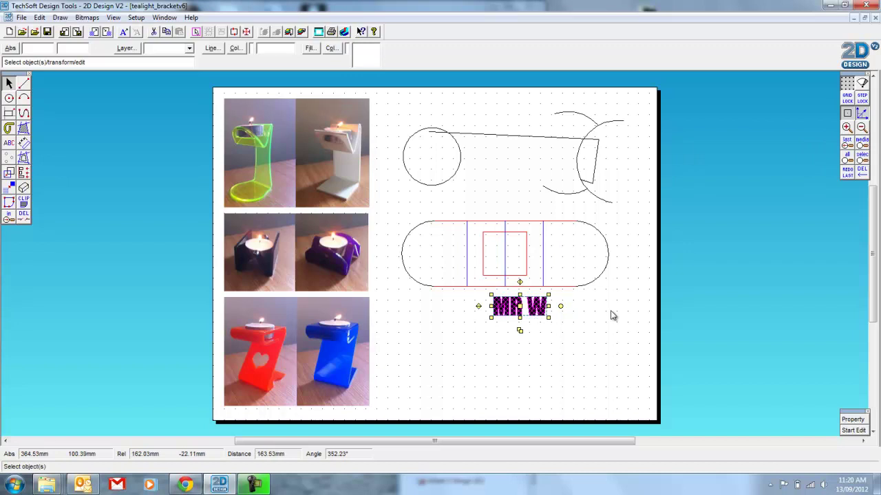
drag(561, 306, 525, 349)
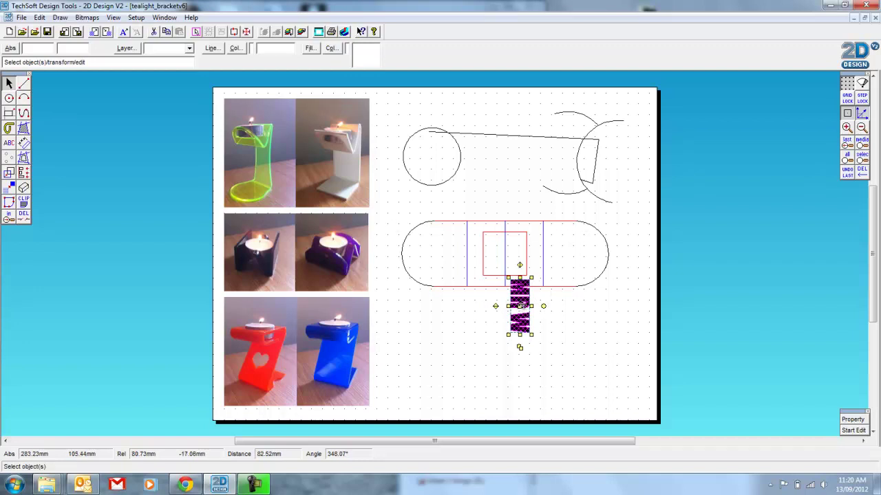
Place the rotated "MR W" text in the bracket's right end section, shrinking it to fit between the long edges
drag(519, 306, 575, 252)
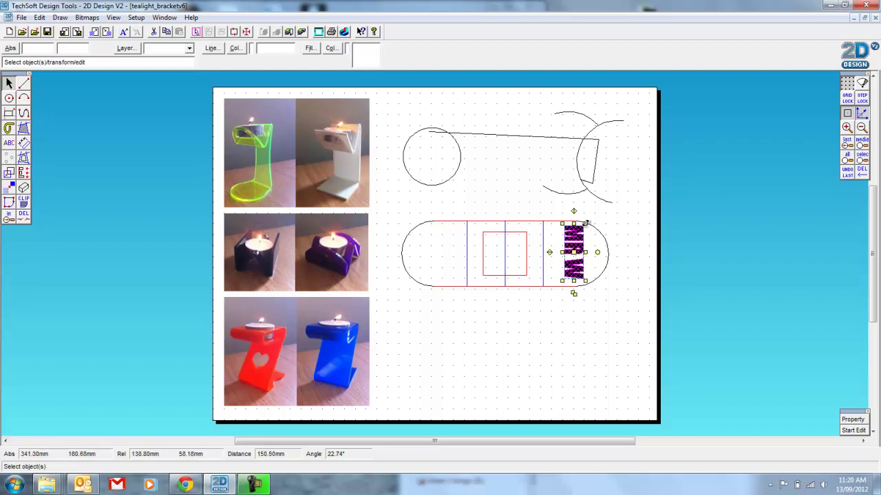
drag(586, 223, 584, 233)
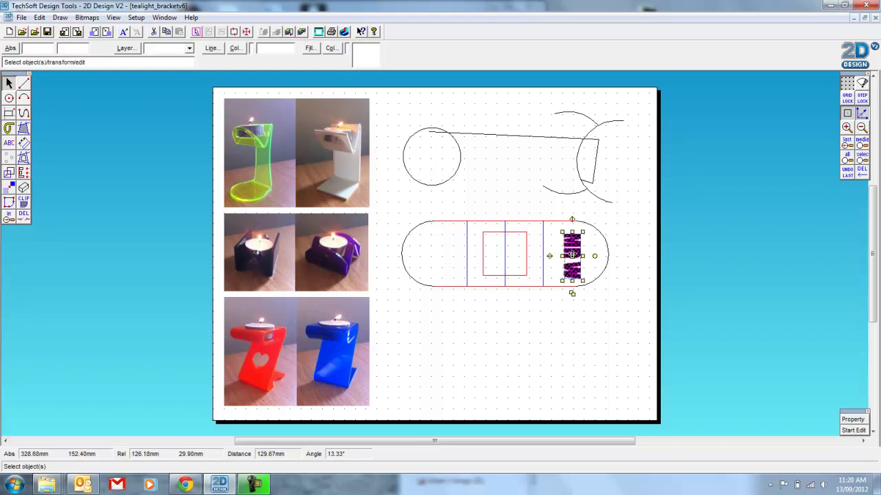
drag(572, 256, 561, 254)
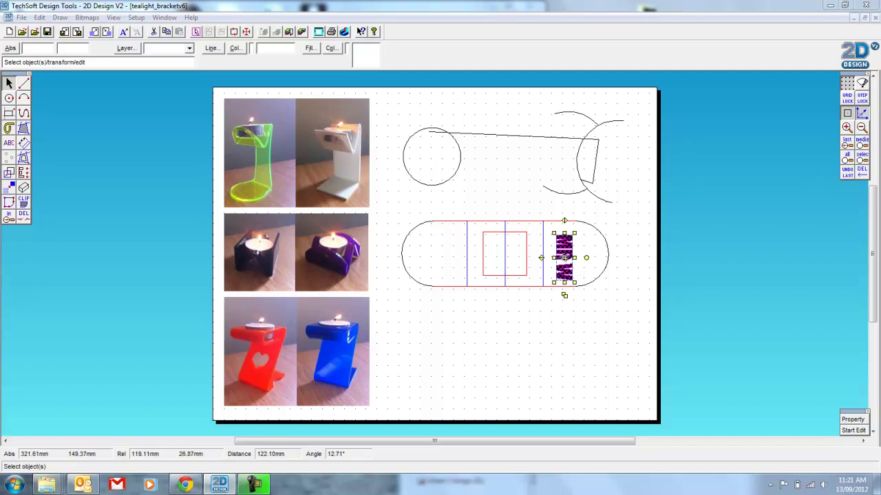
click(563, 257)
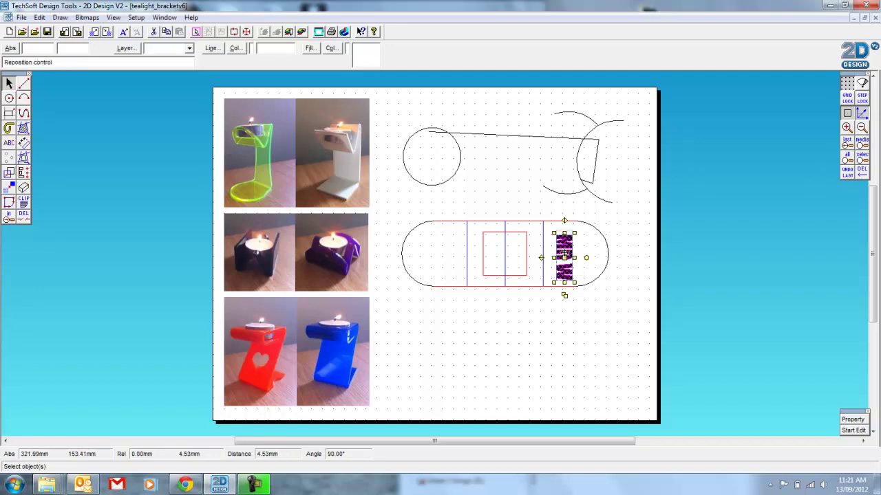
click(563, 253)
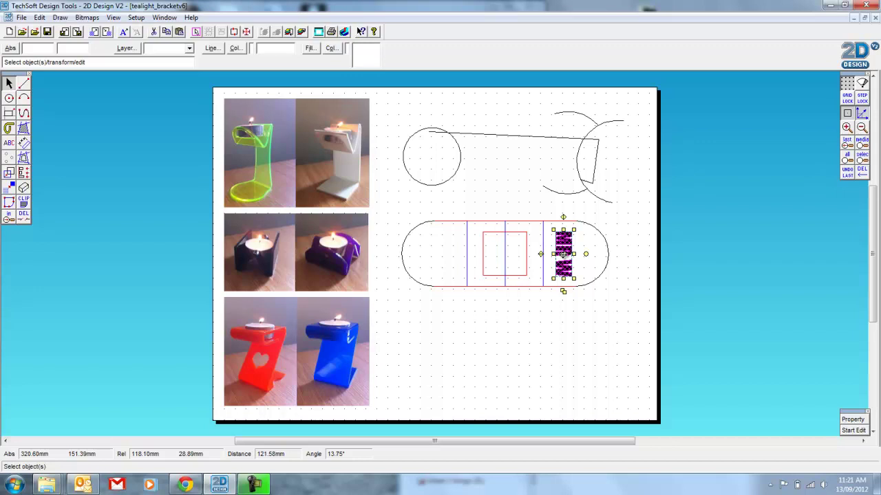
Paste a copy of the "MR W" text in the bracket's left end section and rotate it 180°
key(ctrl+v)
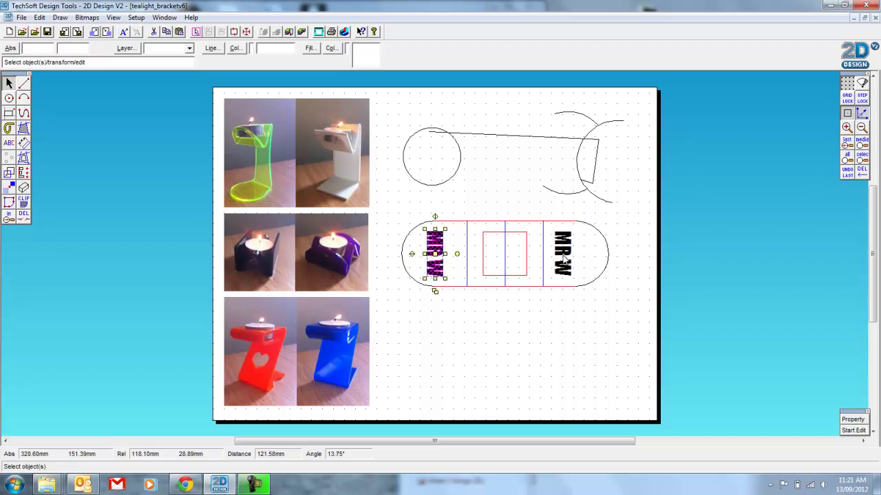
click(457, 253)
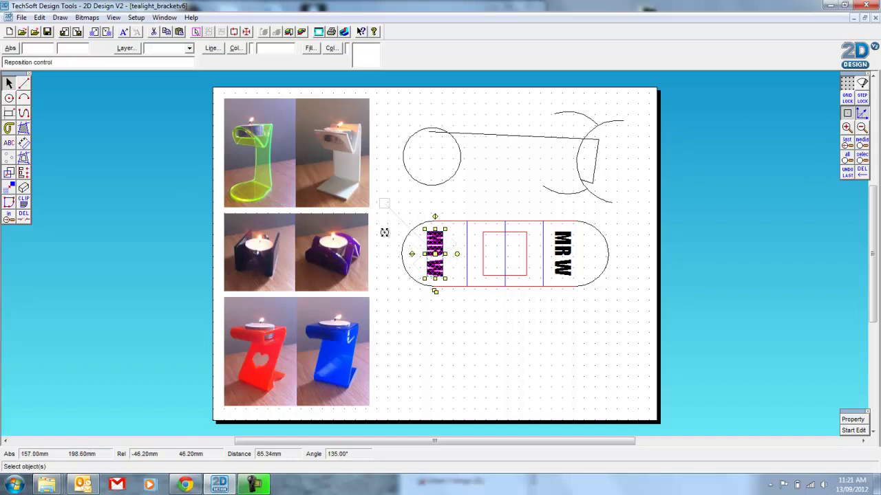
click(384, 253)
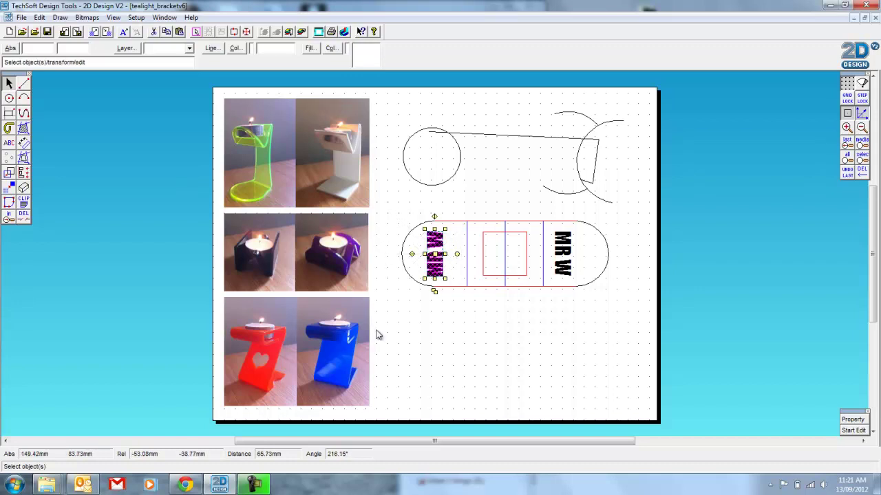
click(417, 349)
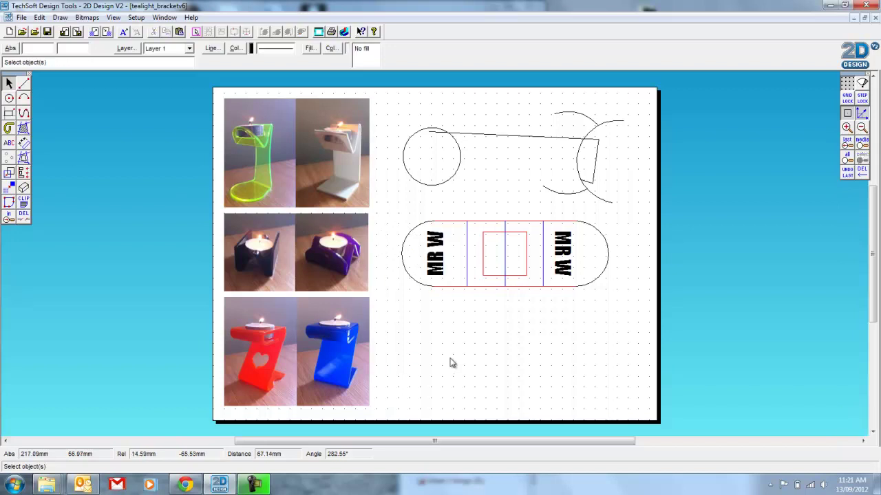
Move the left "MR W" copy towards the bracket's left blue fold line
click(435, 256)
click(434, 255)
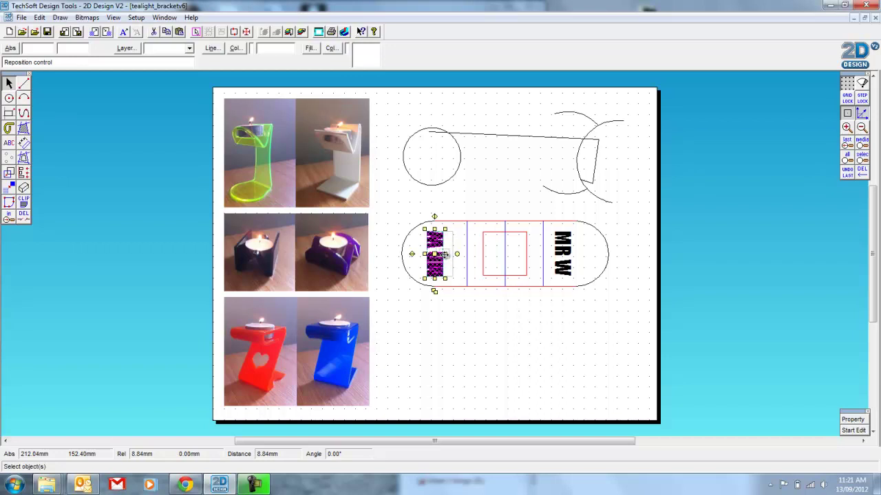
click(443, 253)
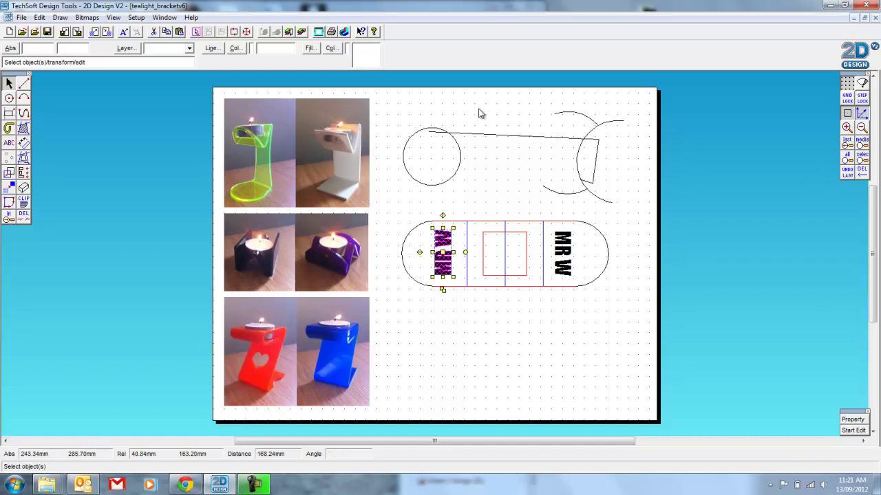
right_click(847, 98)
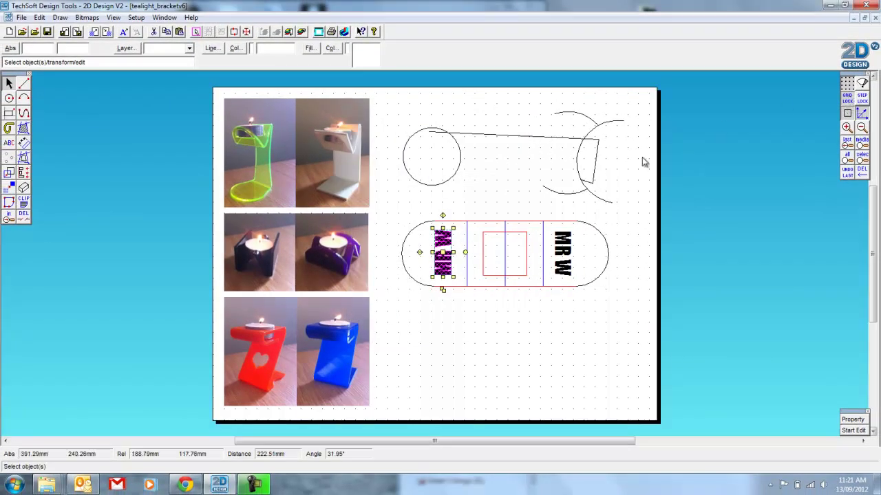
click(443, 252)
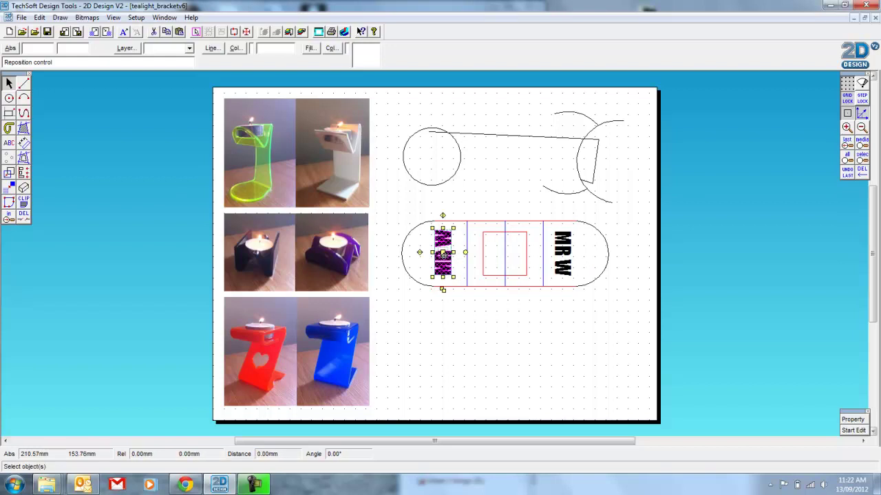
click(443, 254)
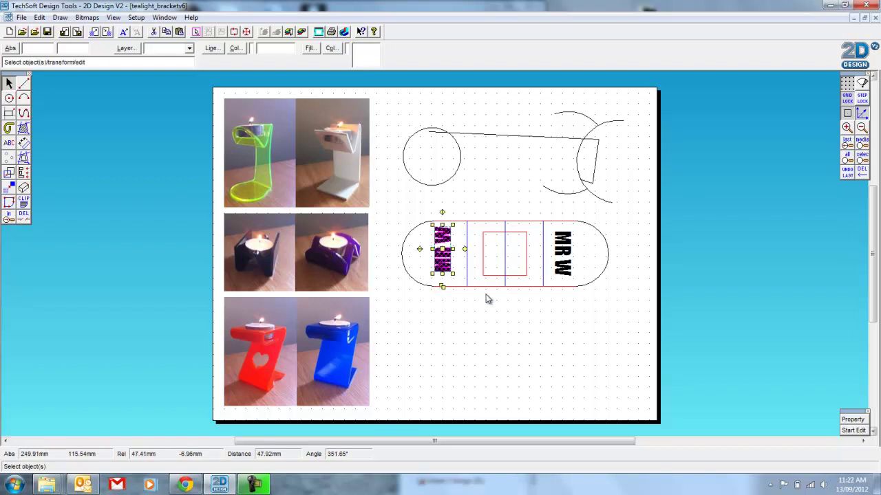
Check the grid and step spacing settings, and centre the left "MR W" copy between the bracket's long edges
right_click(847, 100)
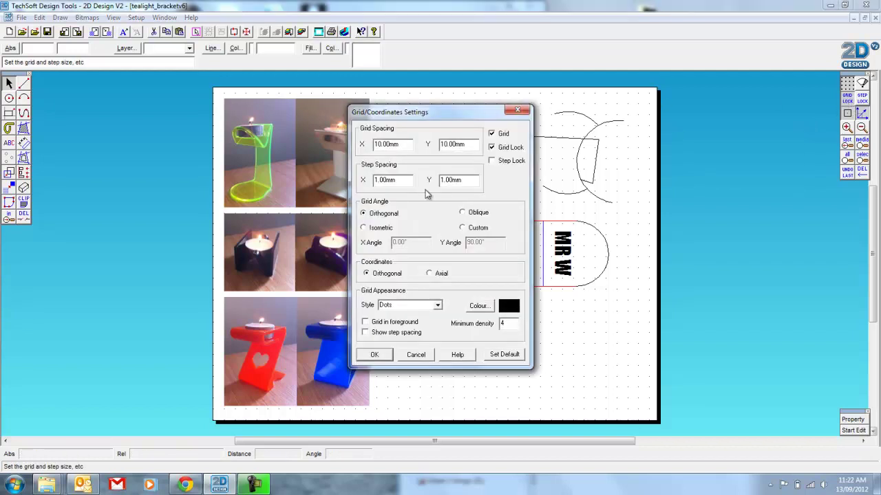
click(518, 110)
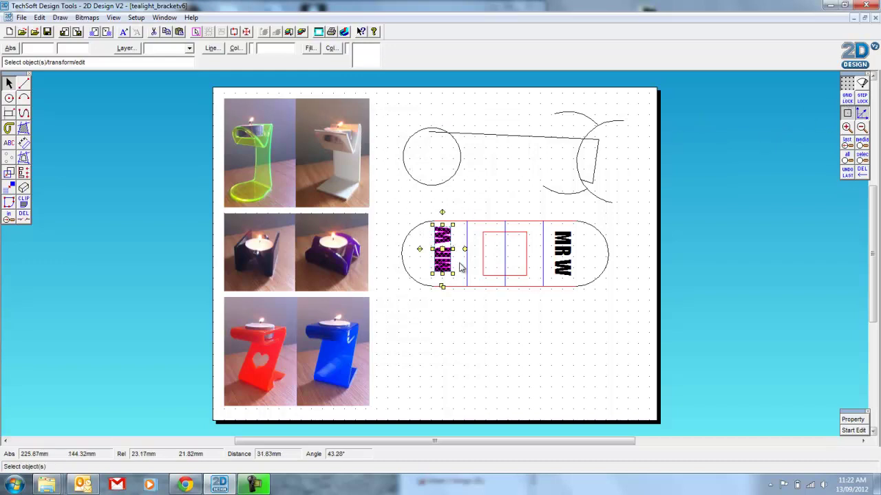
click(442, 248)
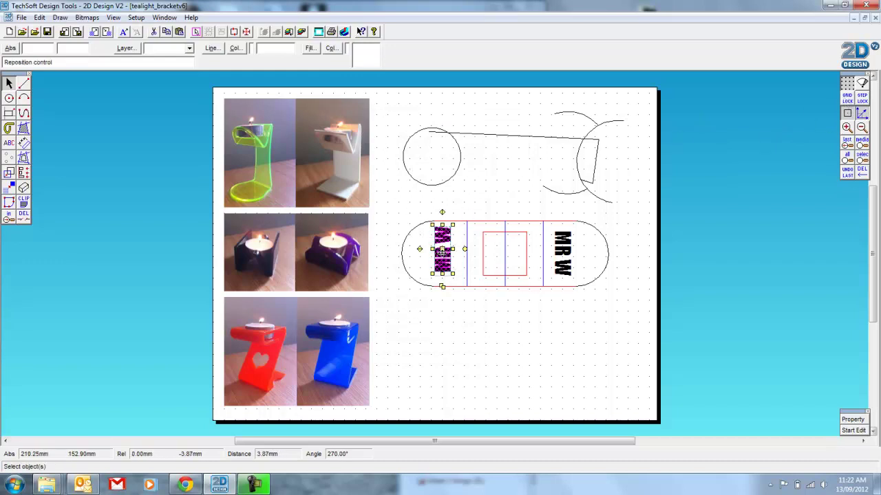
click(445, 253)
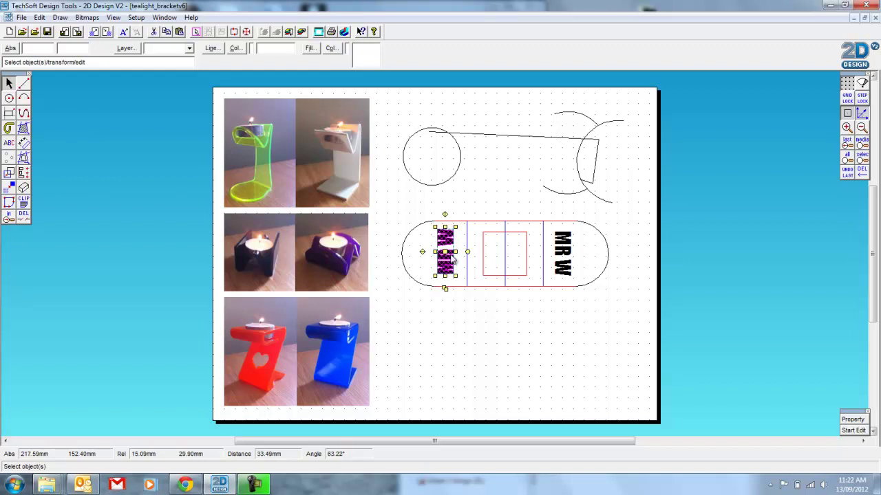
click(445, 253)
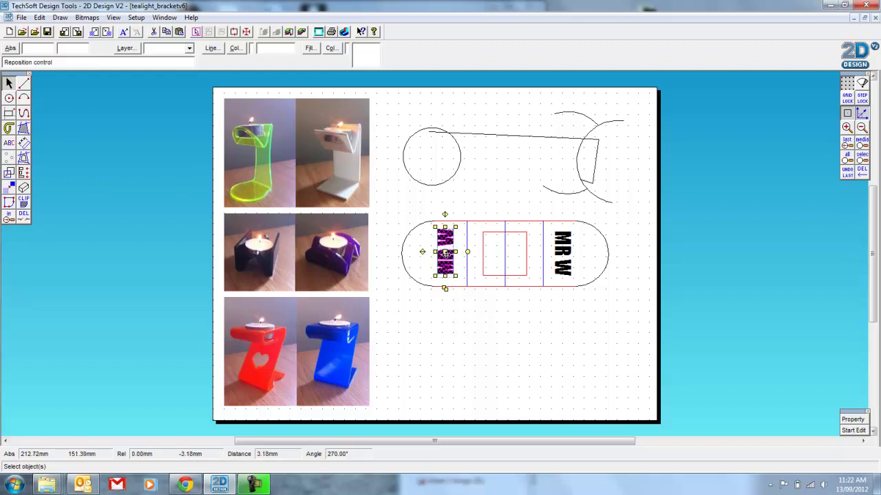
click(446, 254)
click(452, 328)
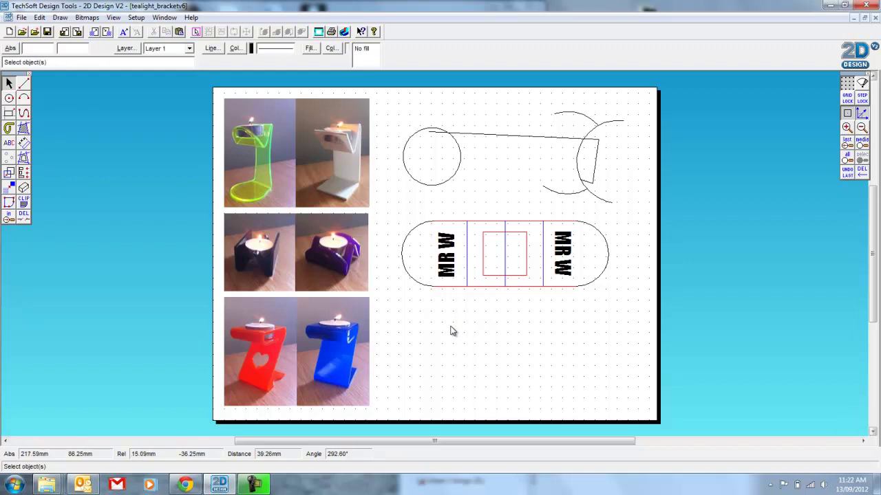
Nudge the right "MR W" text slightly so it lines up with the left copy
click(570, 260)
click(562, 254)
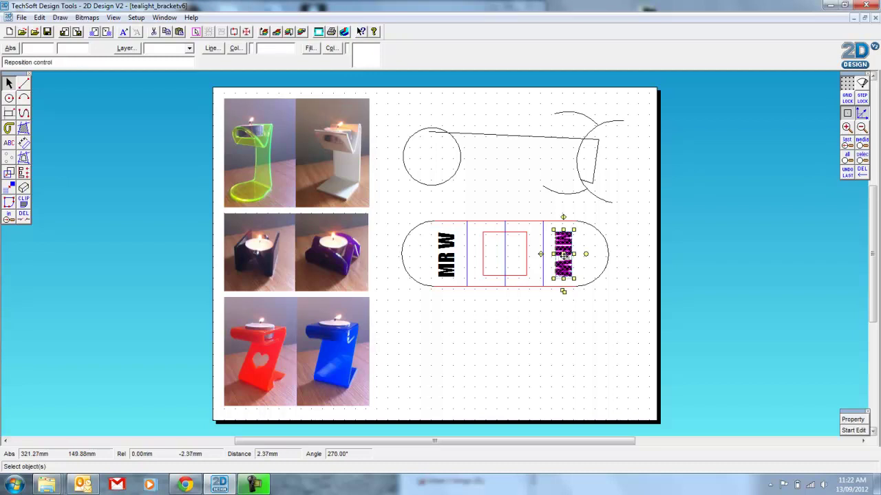
click(563, 254)
click(556, 330)
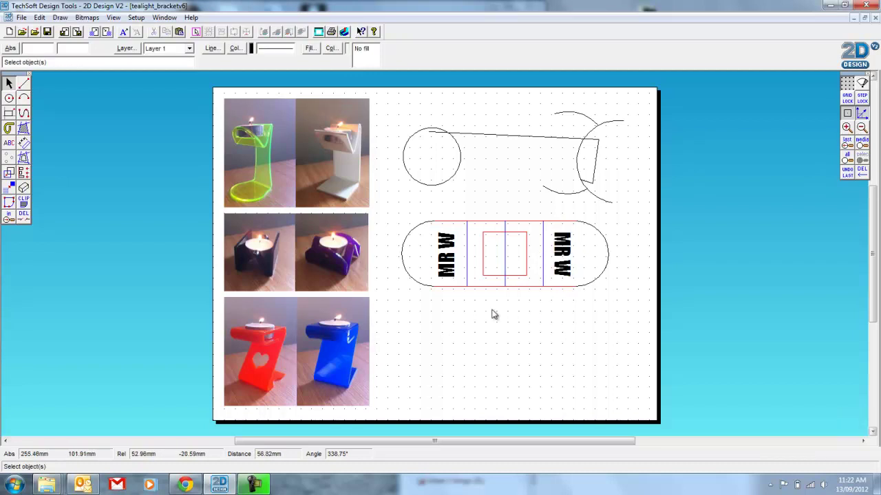